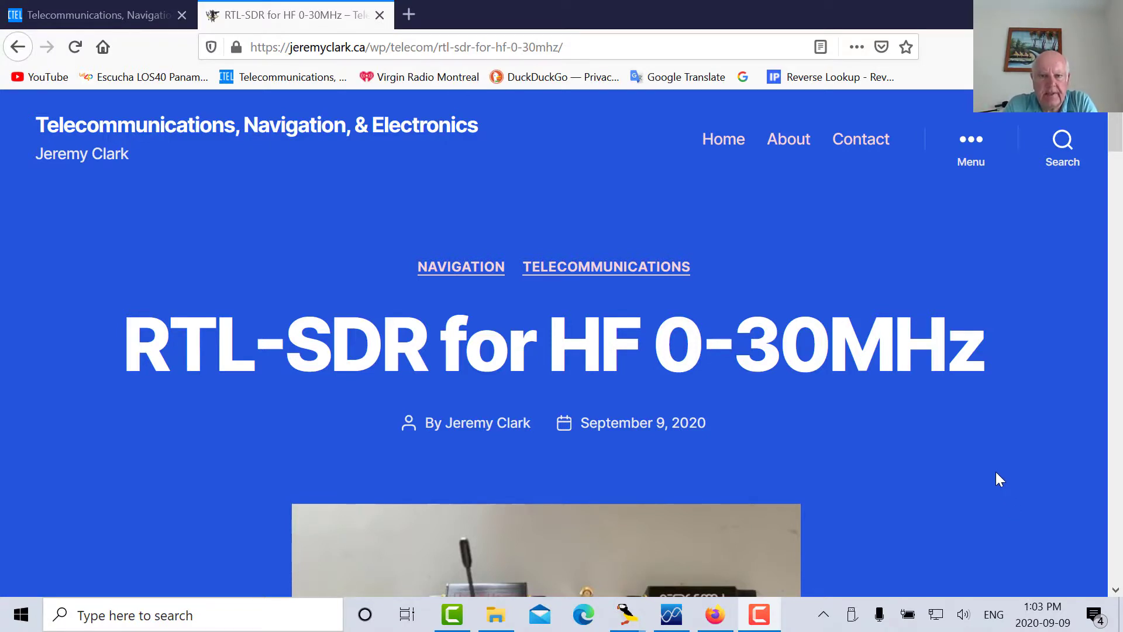
Step: Scroll the blog post past the title photo and Introduction to the Fig.1 photo of the RTL-SDR and HamItUp NanoUpConverter
scroll(996, 471, "down", 5)
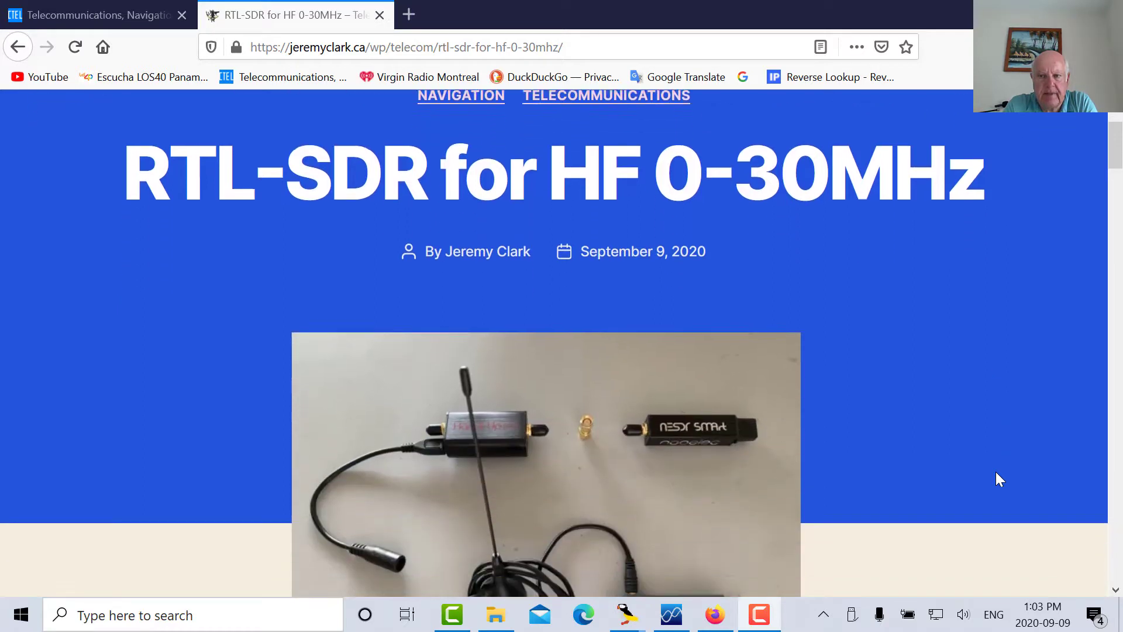
scroll(995, 472, "down", 2)
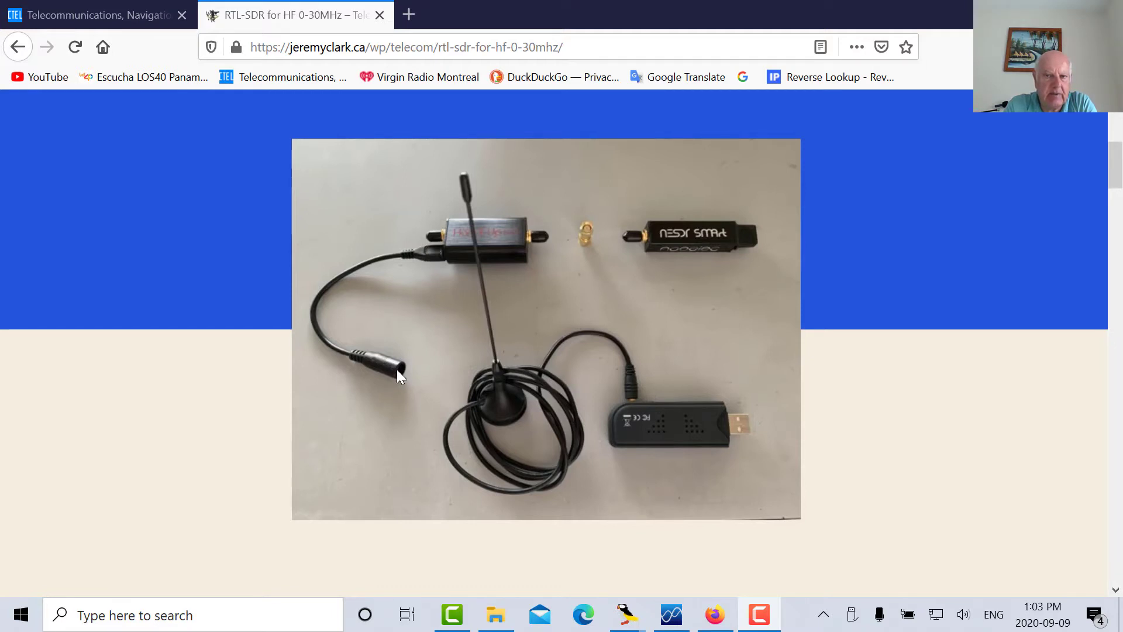
scroll(397, 369, "down", 5)
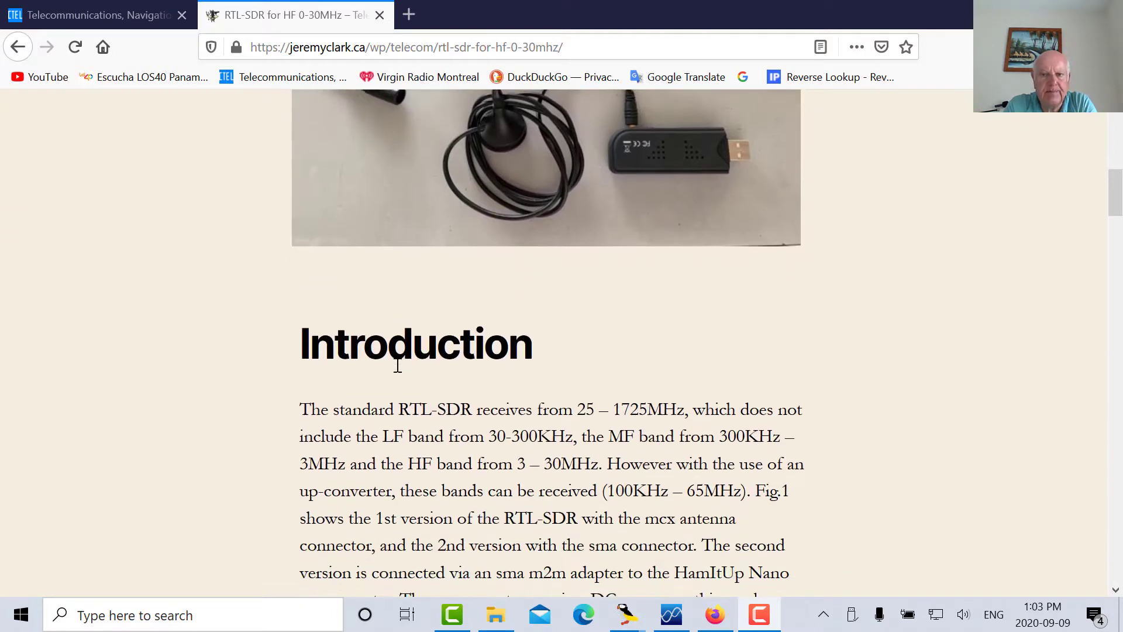
scroll(397, 365, "down", 10)
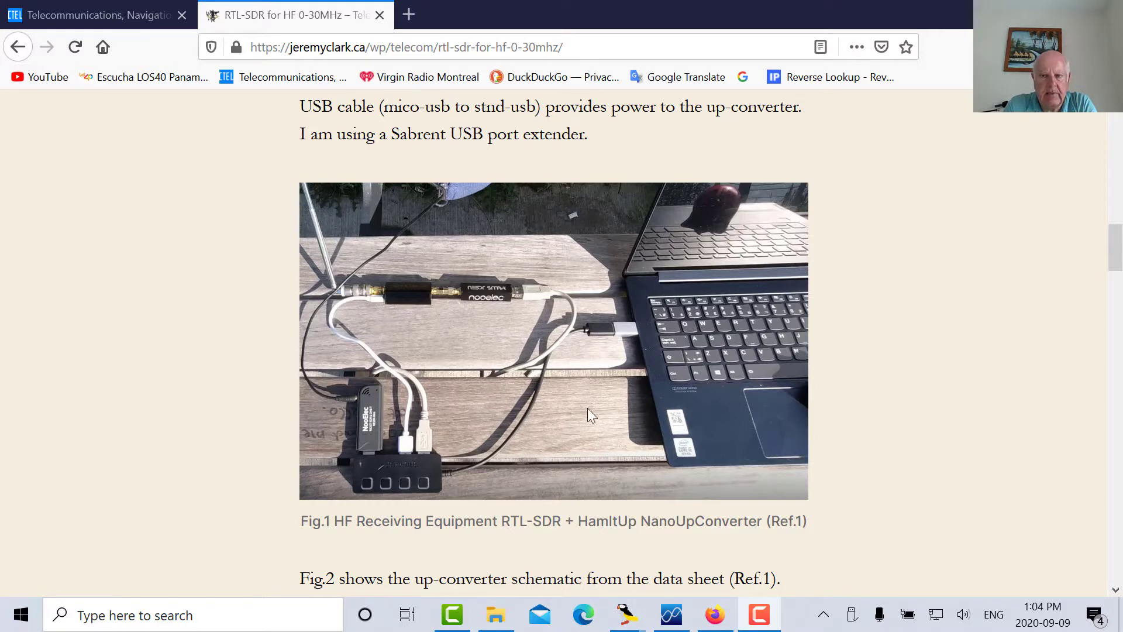
Step: Scroll through Fig.2 and Fig.3 to the Fig.4 Scicos simulation of a 640KHz AM station and 125MHz mixer
scroll(587, 408, "down", 7)
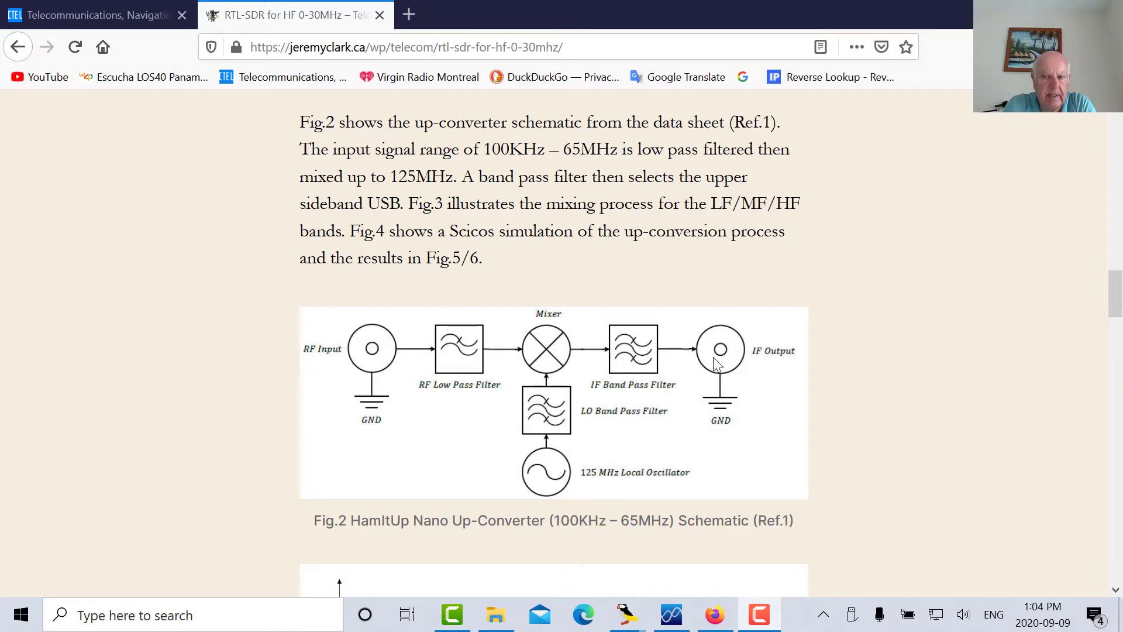
scroll(755, 381, "down", 1)
scroll(754, 381, "down", 3)
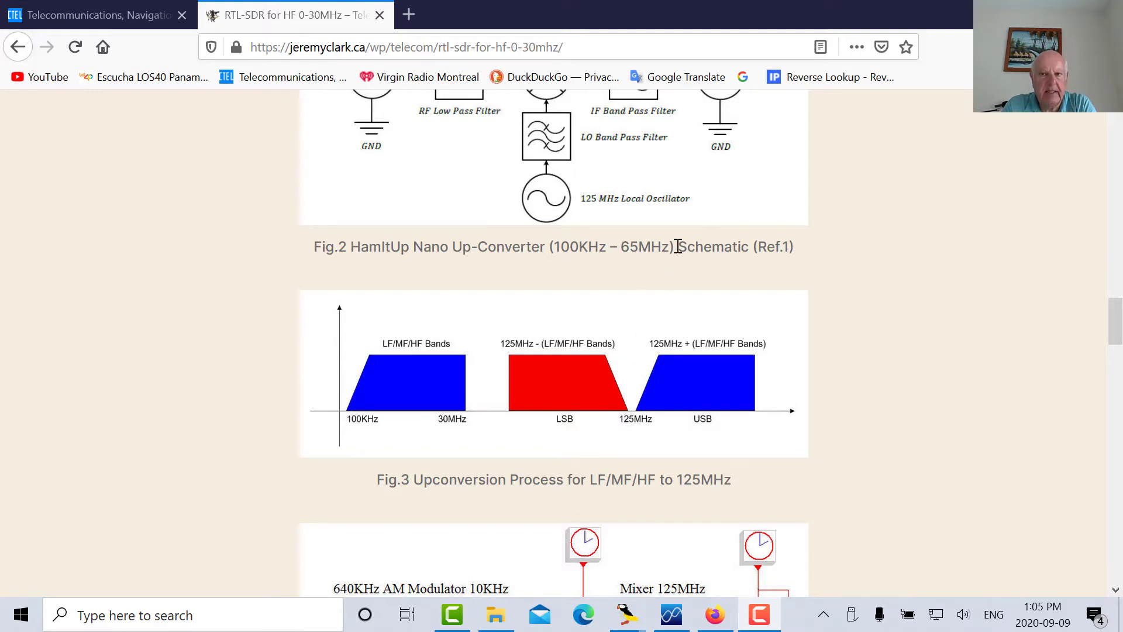
scroll(653, 224, "up", 2)
scroll(653, 224, "up", 1)
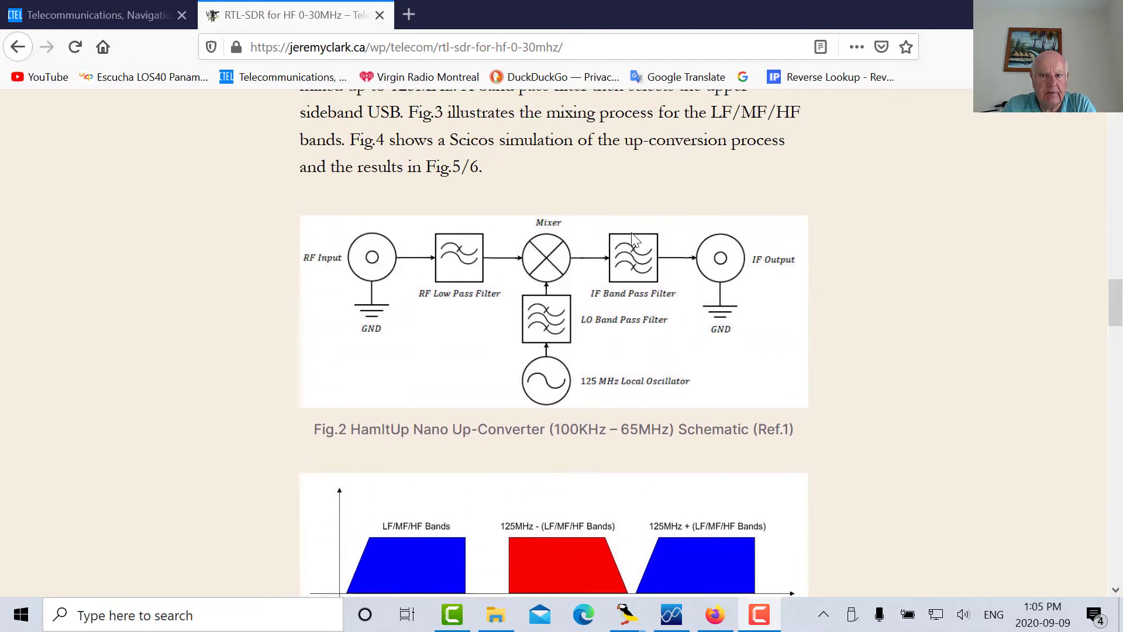
scroll(634, 237, "down", 3)
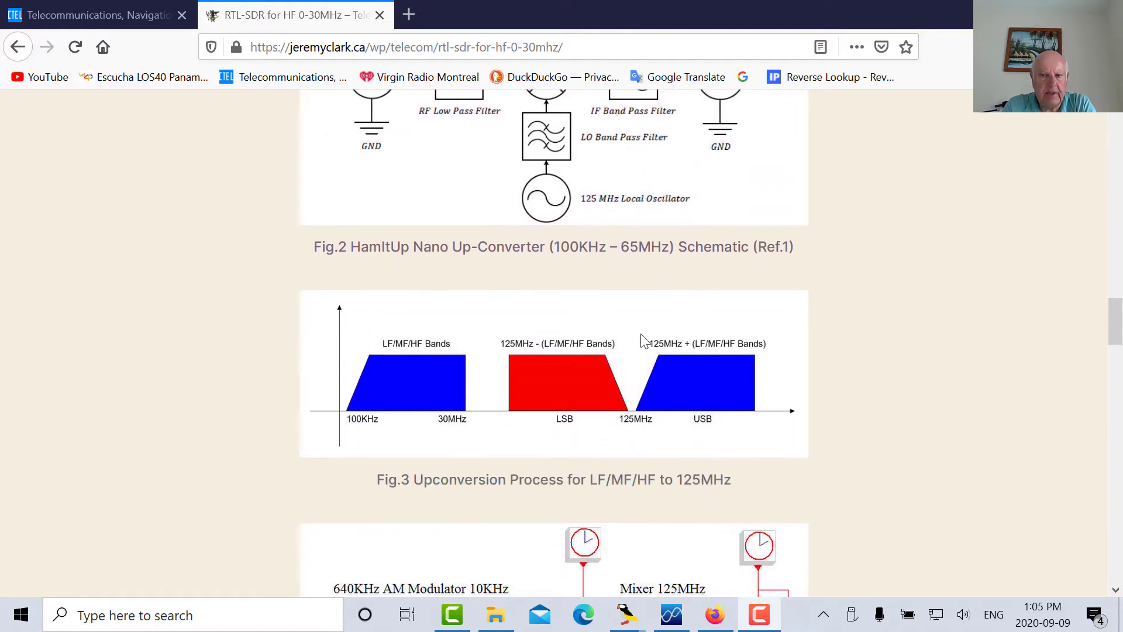
scroll(889, 423, "down", 5)
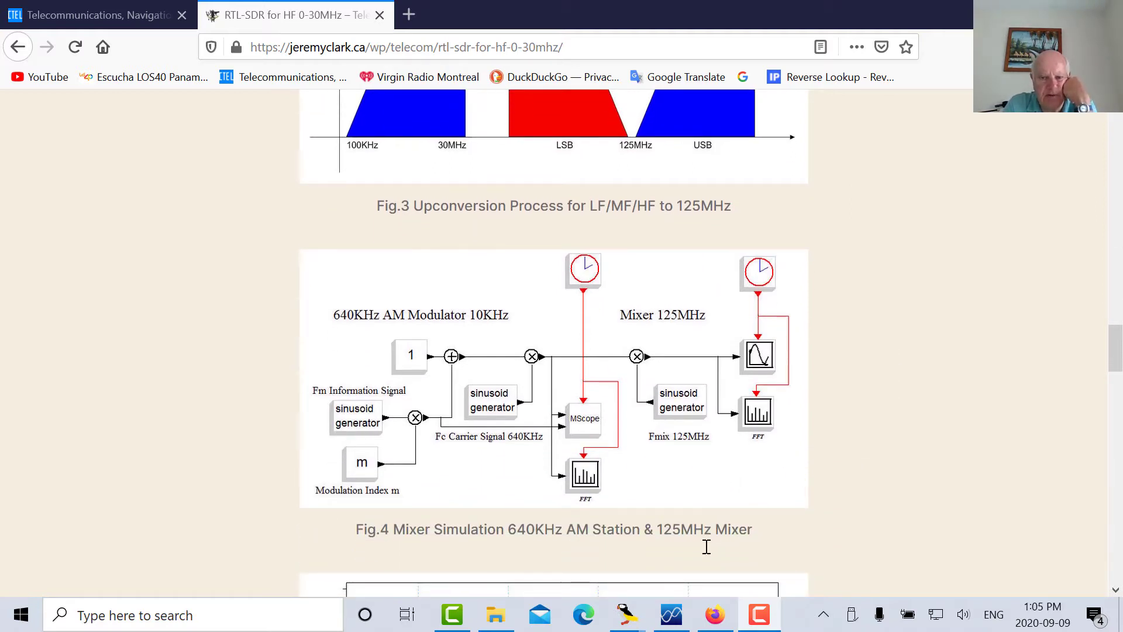
Step: Bring up the am_mixer1 diagram and the Graphic (20010) window with the AM waveform and sine signal
mouse_move(625, 614)
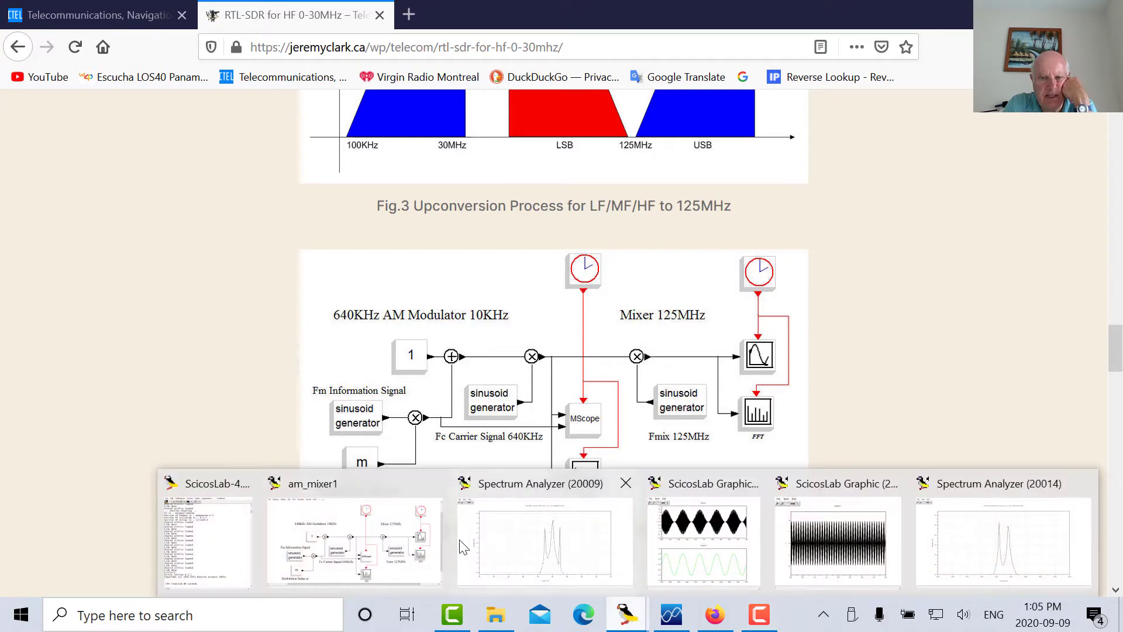
left_click(337, 544)
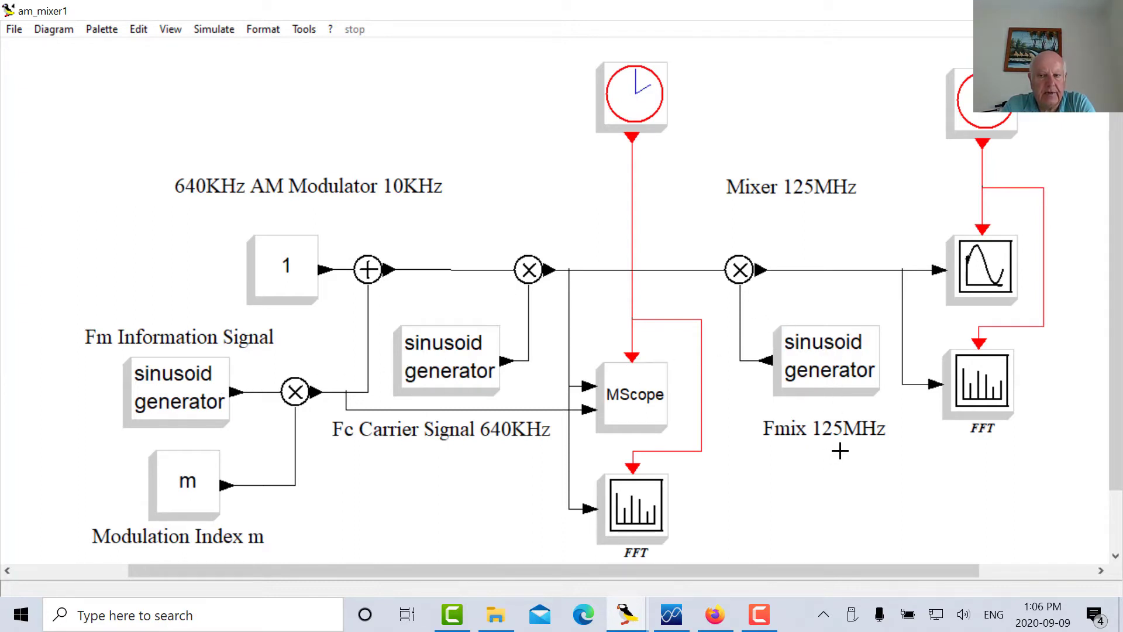
mouse_move(630, 615)
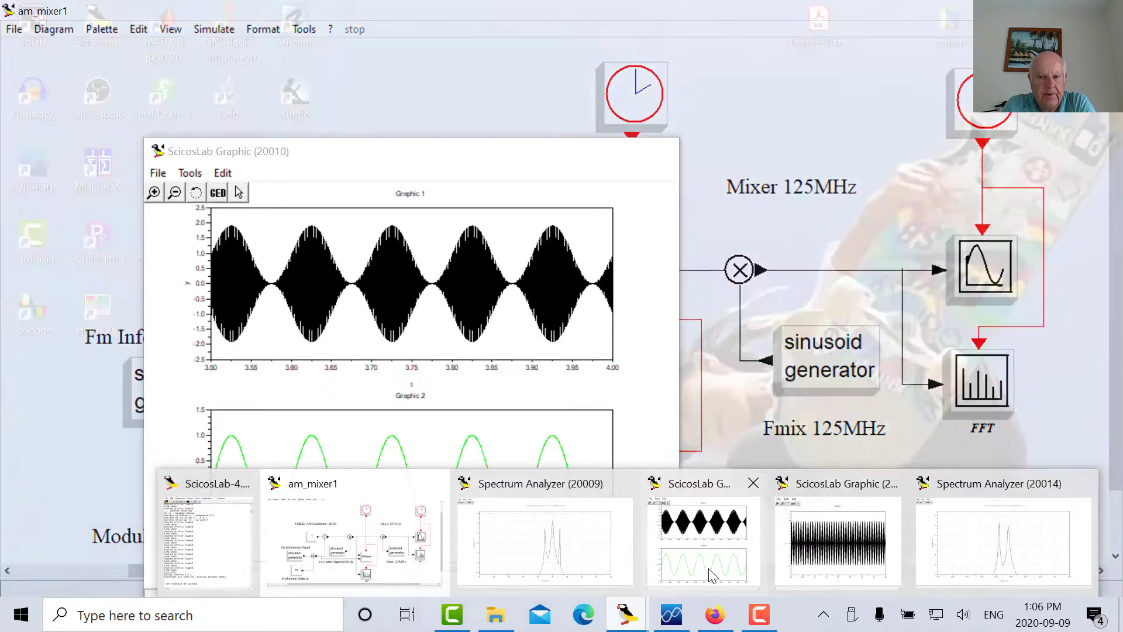
left_click(710, 573)
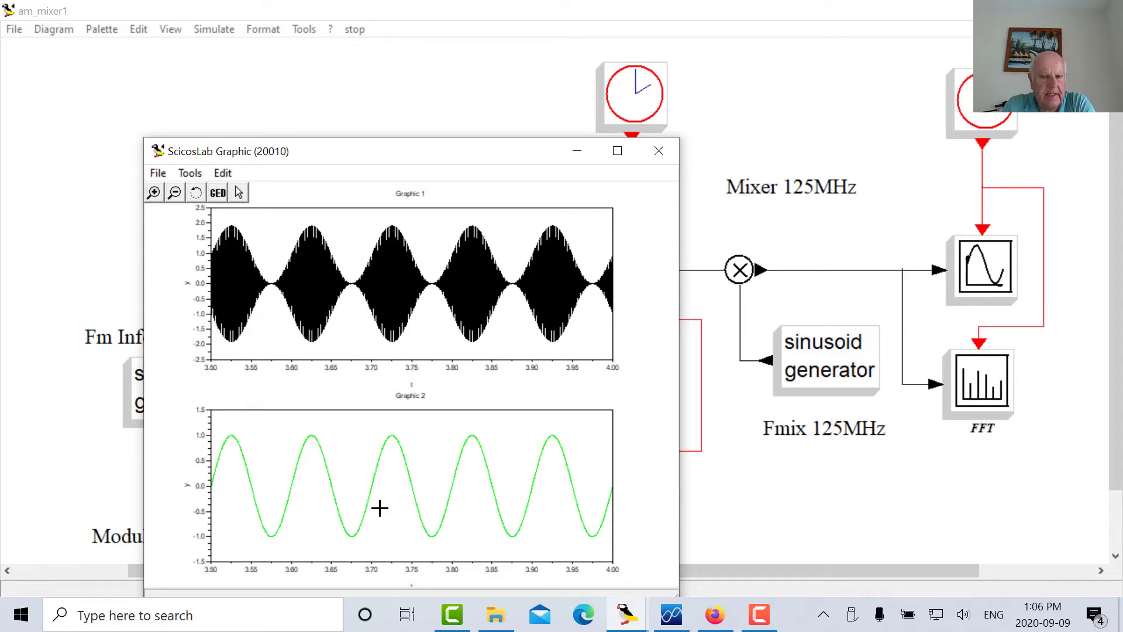
Step: View the Spectrum Analyzer 20009, Graphic 20013 and Spectrum Analyzer 20014 plots of the simulation
left_click(628, 614)
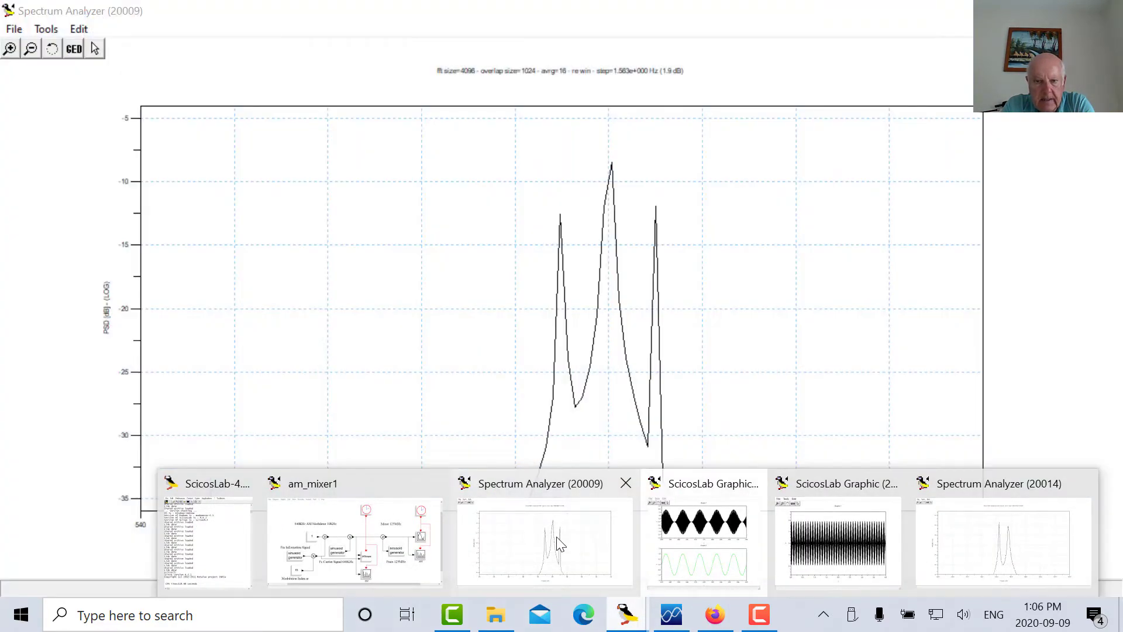
left_click(544, 542)
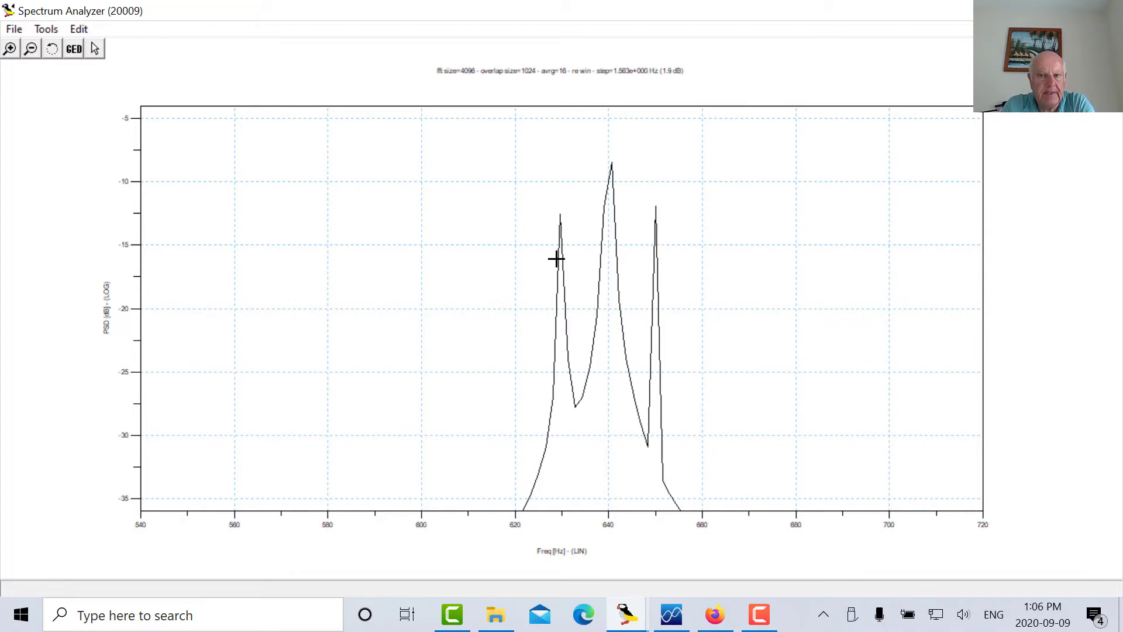
left_click(626, 615)
left_click(854, 563)
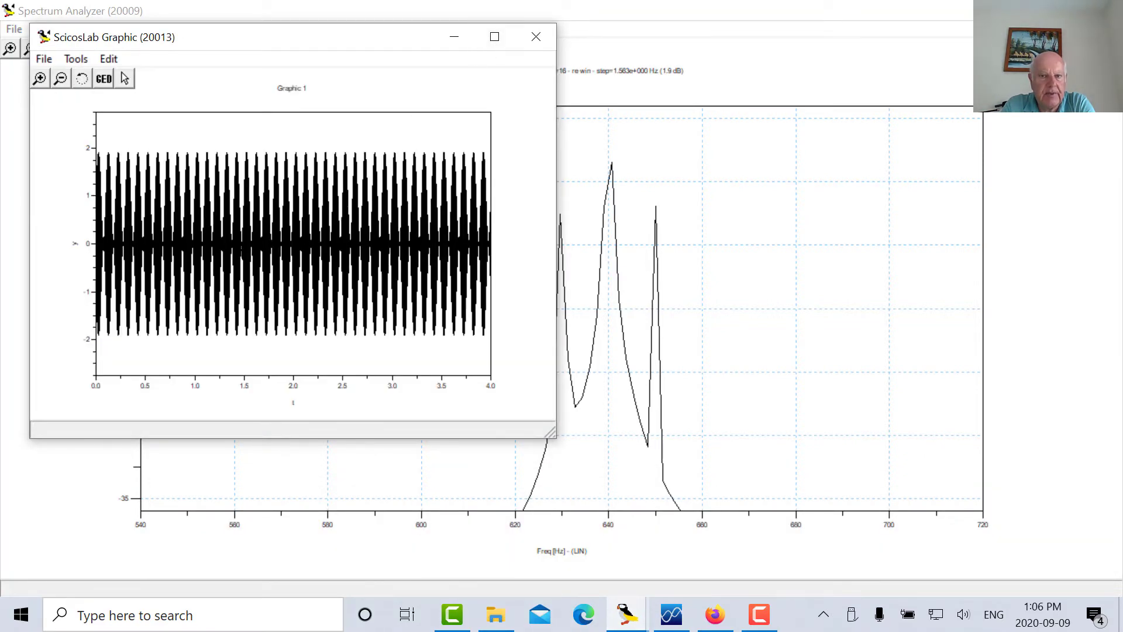
left_click(627, 614)
left_click(967, 551)
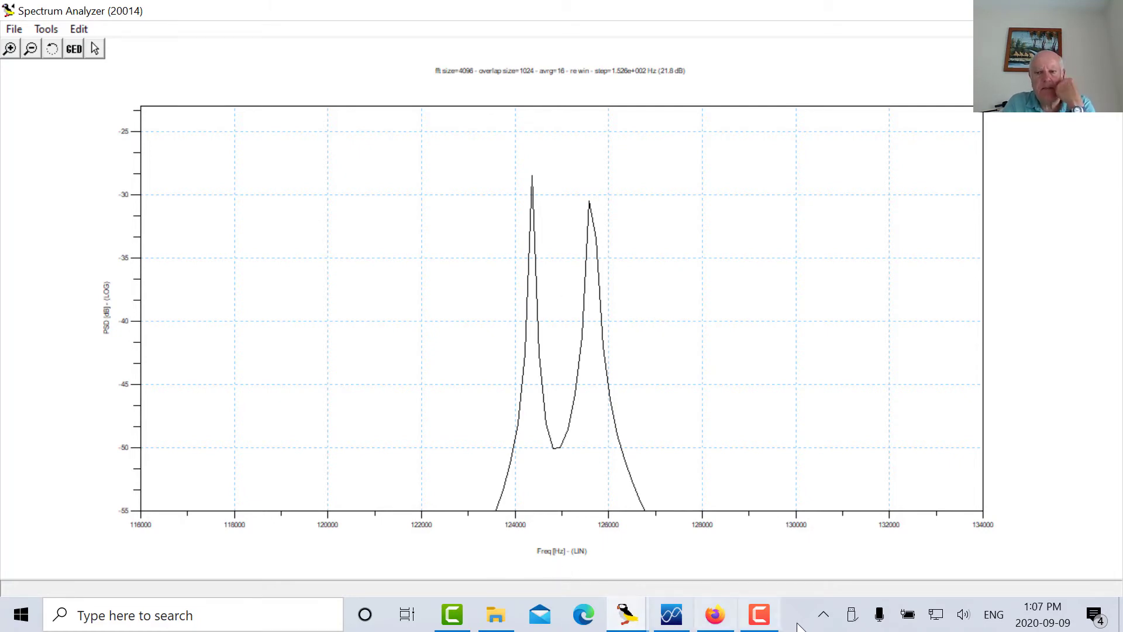
Step: Scroll the blog post down to its Operation section, then bring SDR# forward
left_click(715, 614)
scroll(621, 402, "down", 15)
scroll(616, 394, "down", 5)
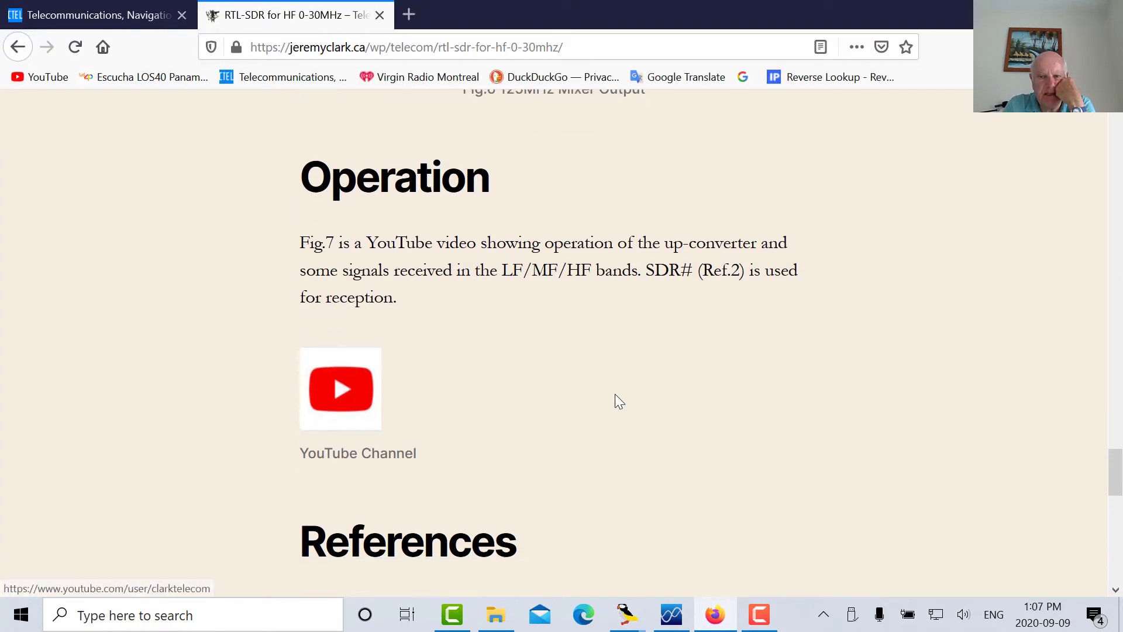
left_click(671, 621)
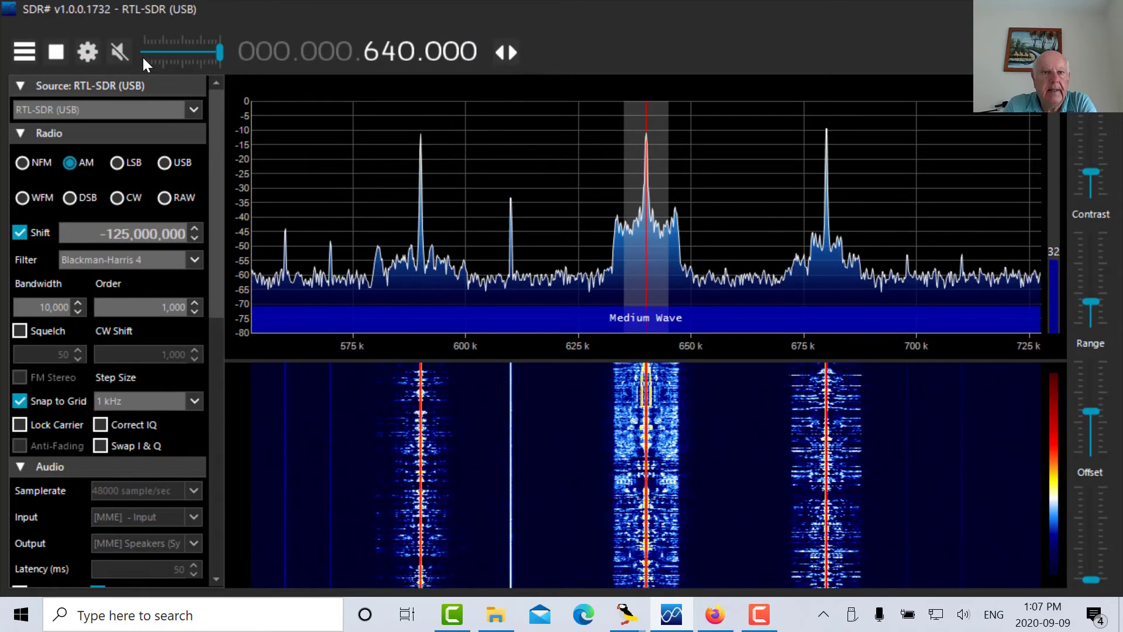
Step: Unmute the audio and tune up to the medium-wave AM station at 1.050 MHz
left_click(125, 51)
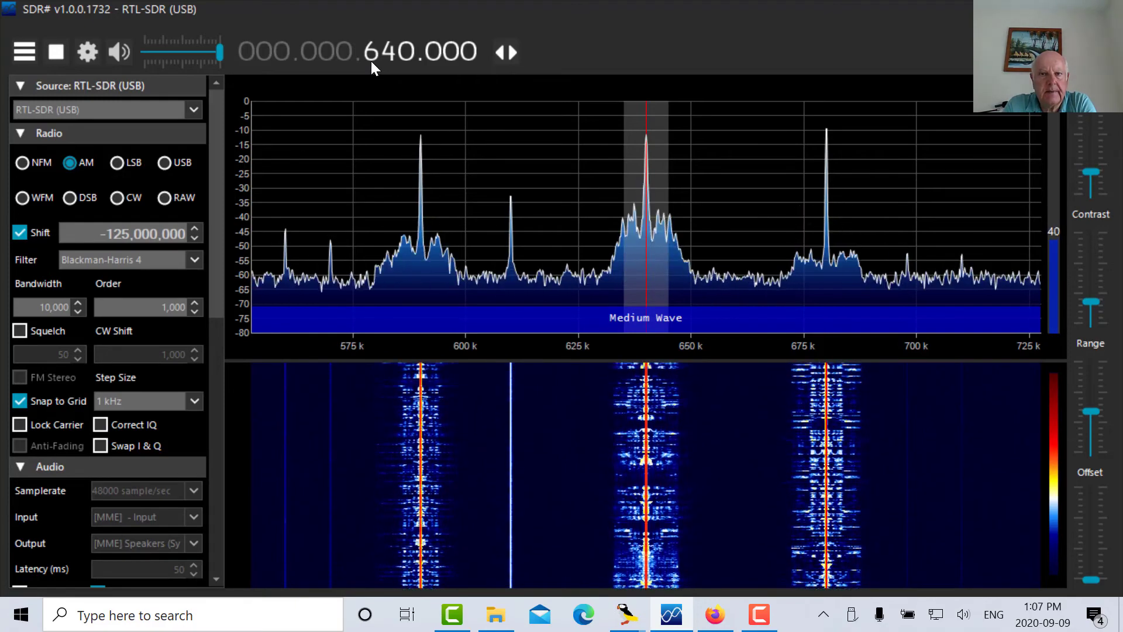
scroll(371, 56, "up", 1)
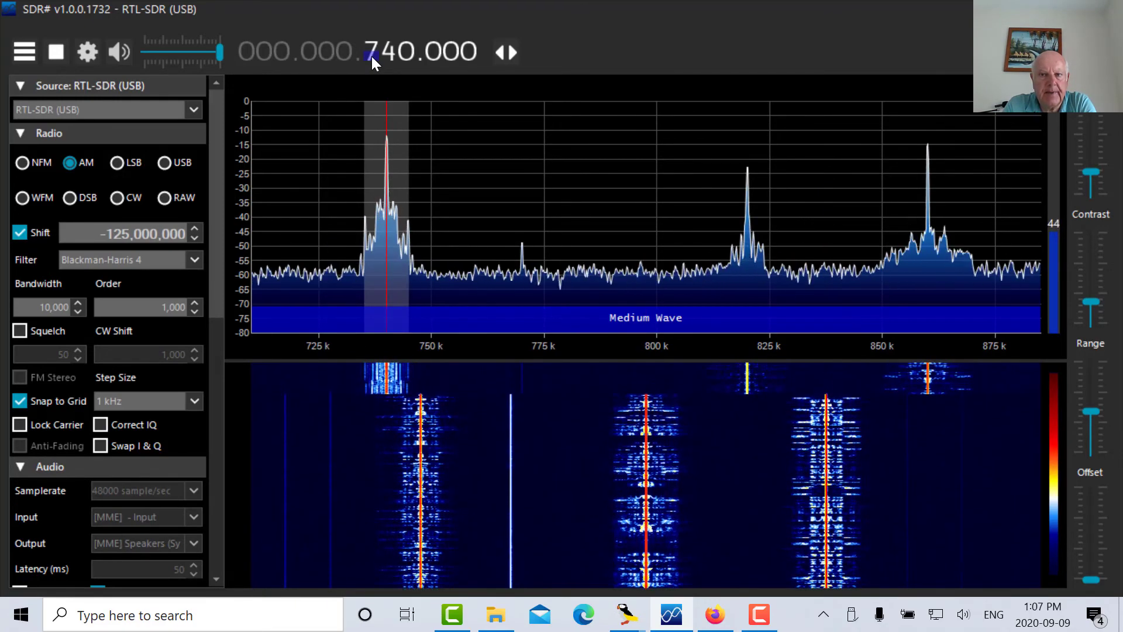
scroll(370, 57, "up", 1)
scroll(371, 56, "up", 1)
scroll(371, 56, "up", 1)
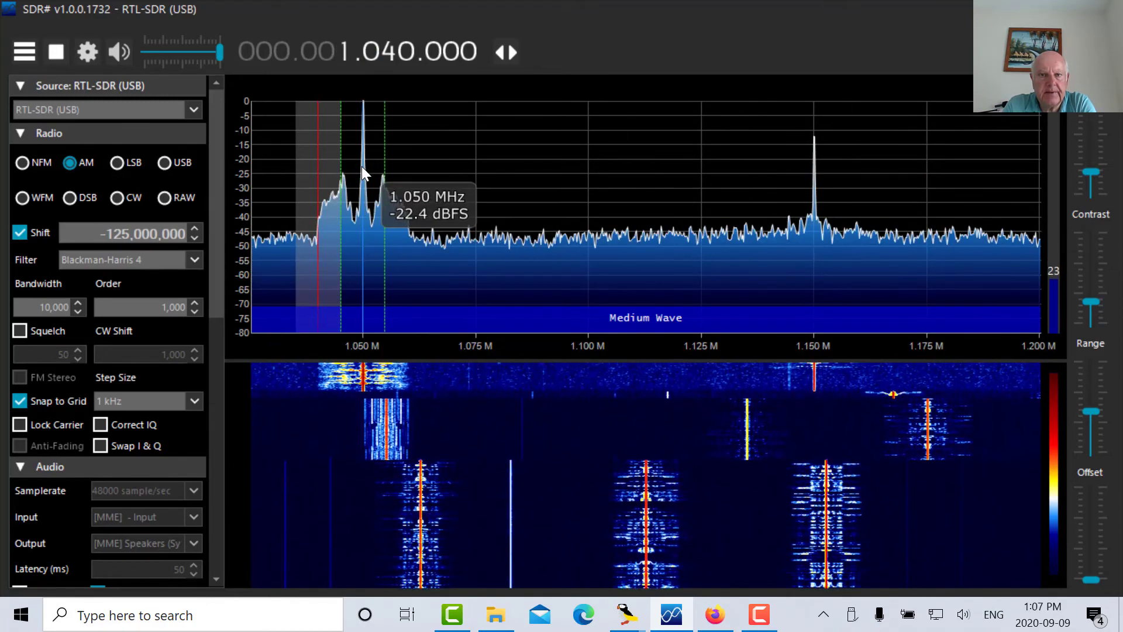
left_click(361, 167)
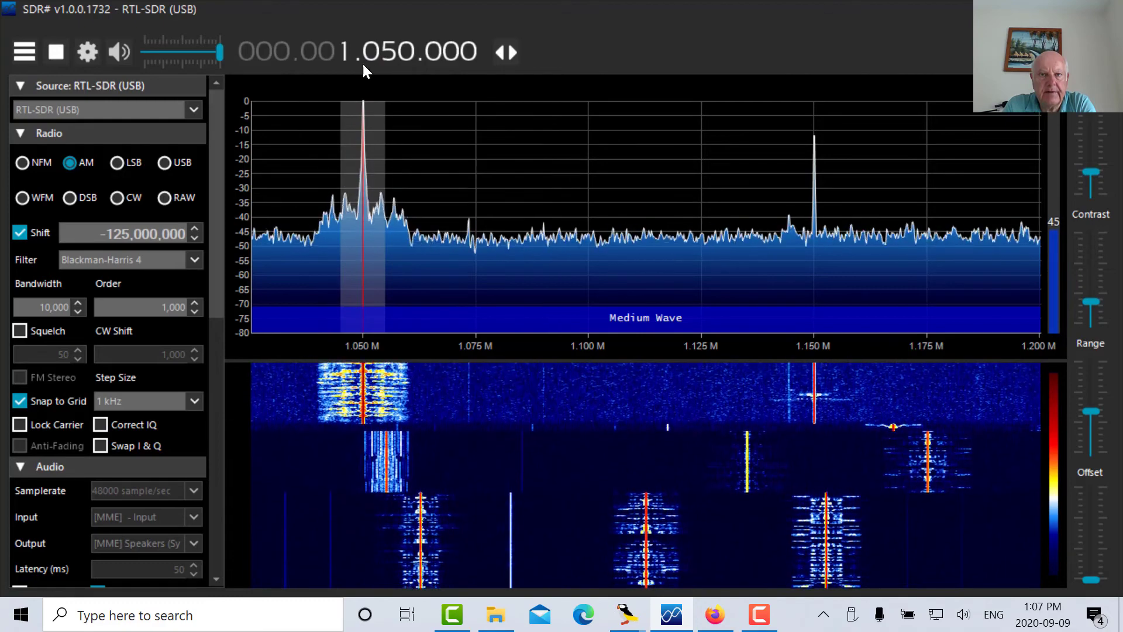
Step: Tune to the strong station near 1.430 MHz, then step up to 6.505 MHz
scroll(371, 52, "up", 1)
scroll(370, 52, "up", 1)
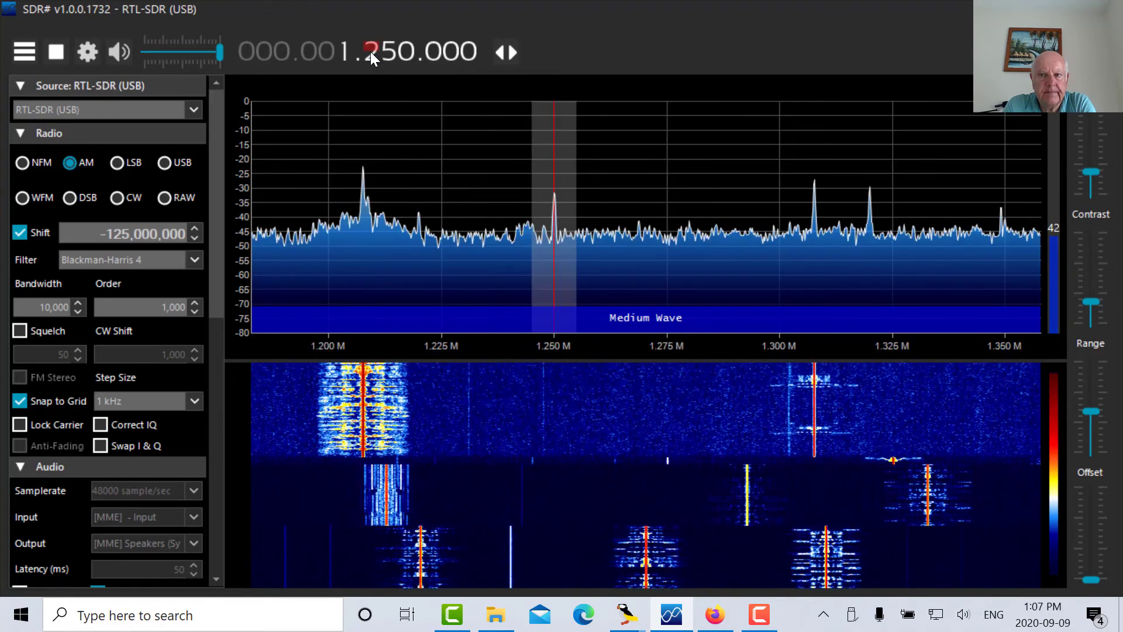
scroll(370, 51, "up", 1)
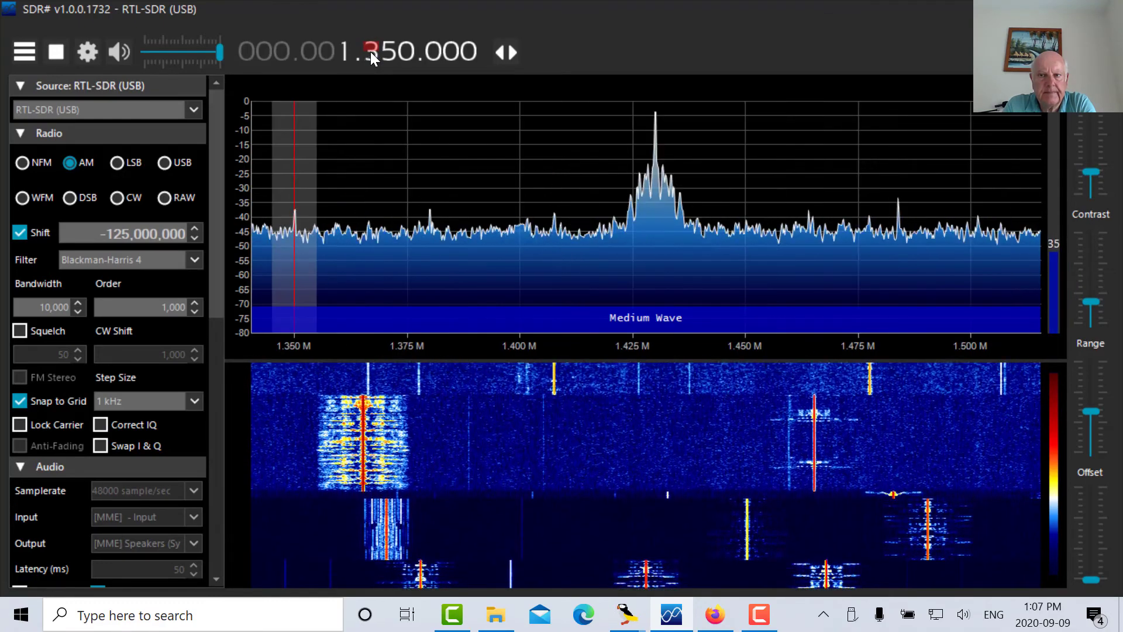
left_click(648, 206)
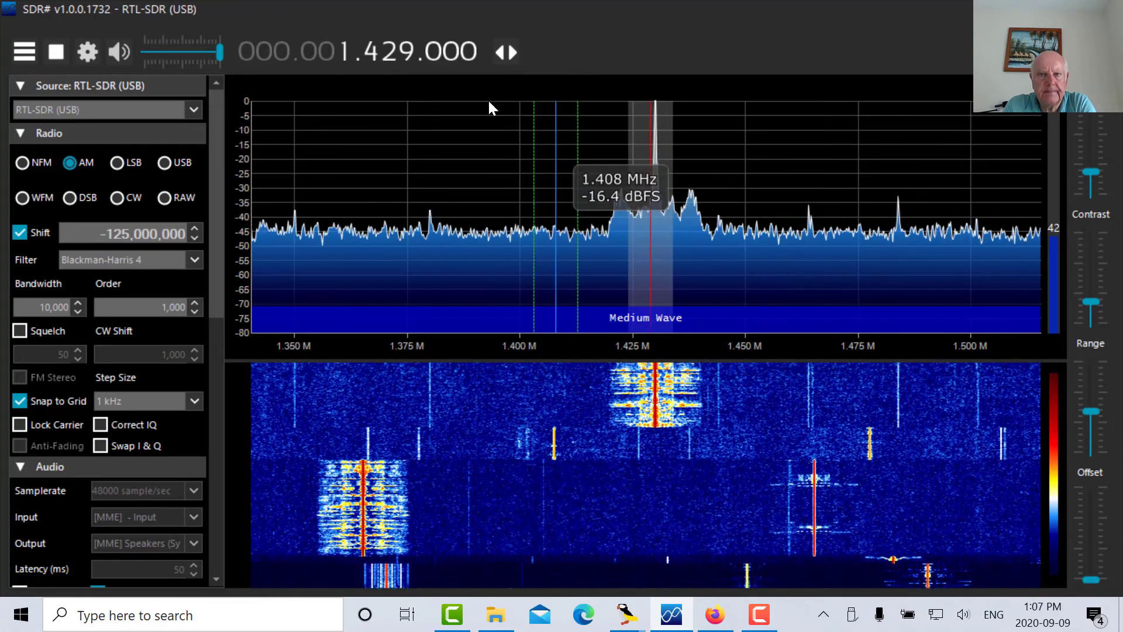
scroll(409, 55, "up", 1)
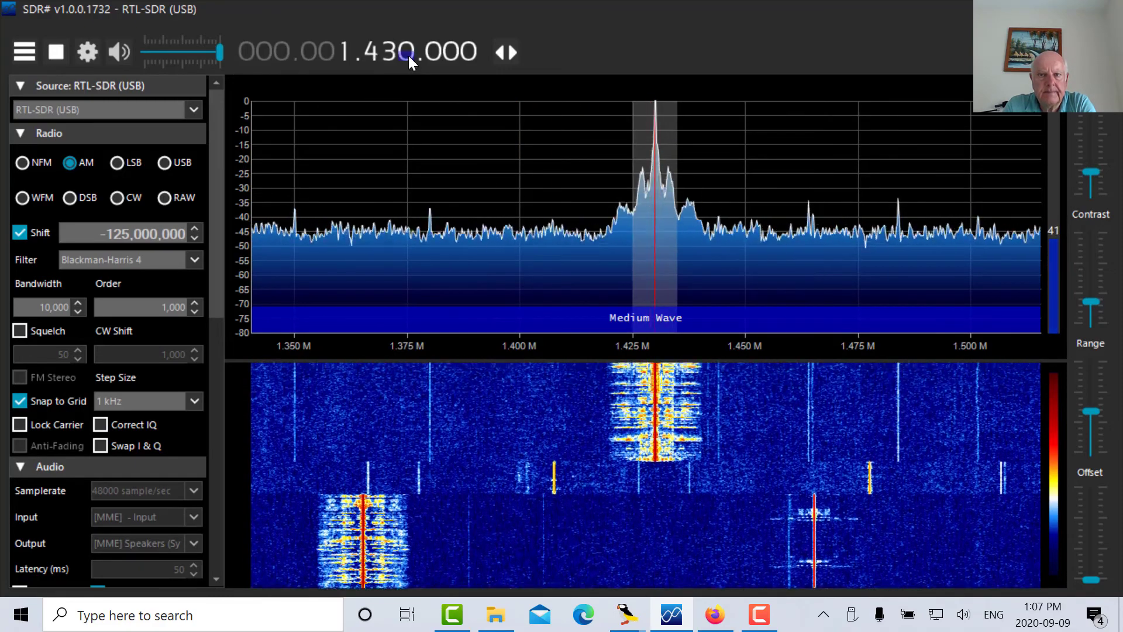
scroll(375, 52, "up", 1)
scroll(375, 51, "up", 20)
Step: Tune to the 6.485 MHz signal in USB and zoom the spectrum in around it
scroll(371, 55, "down", 1)
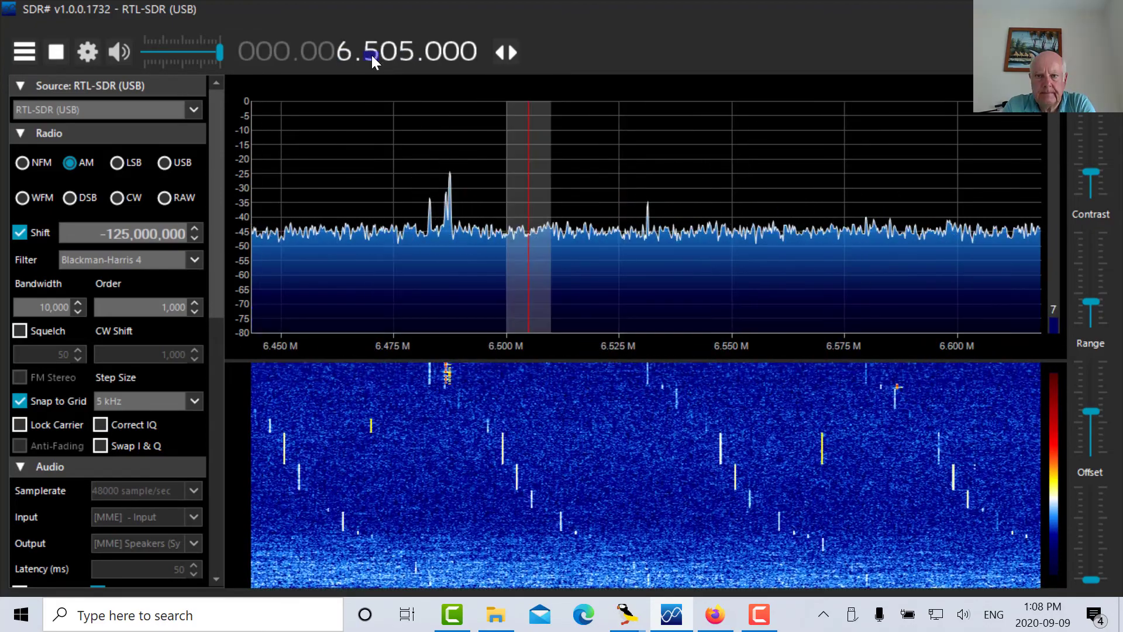
left_click(449, 221)
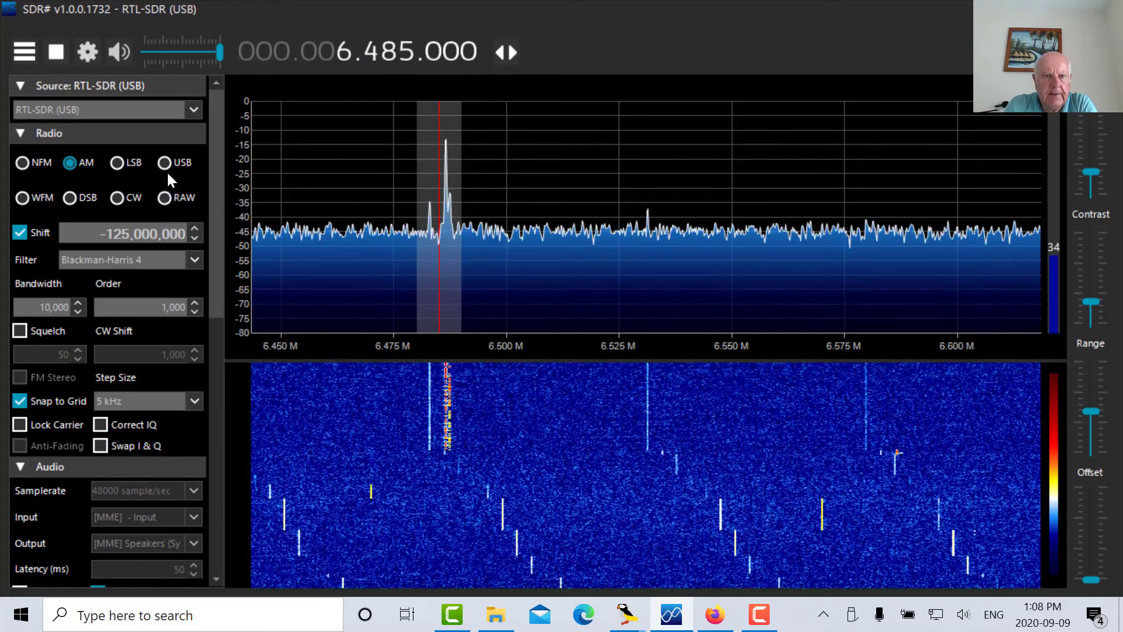
left_click(165, 163)
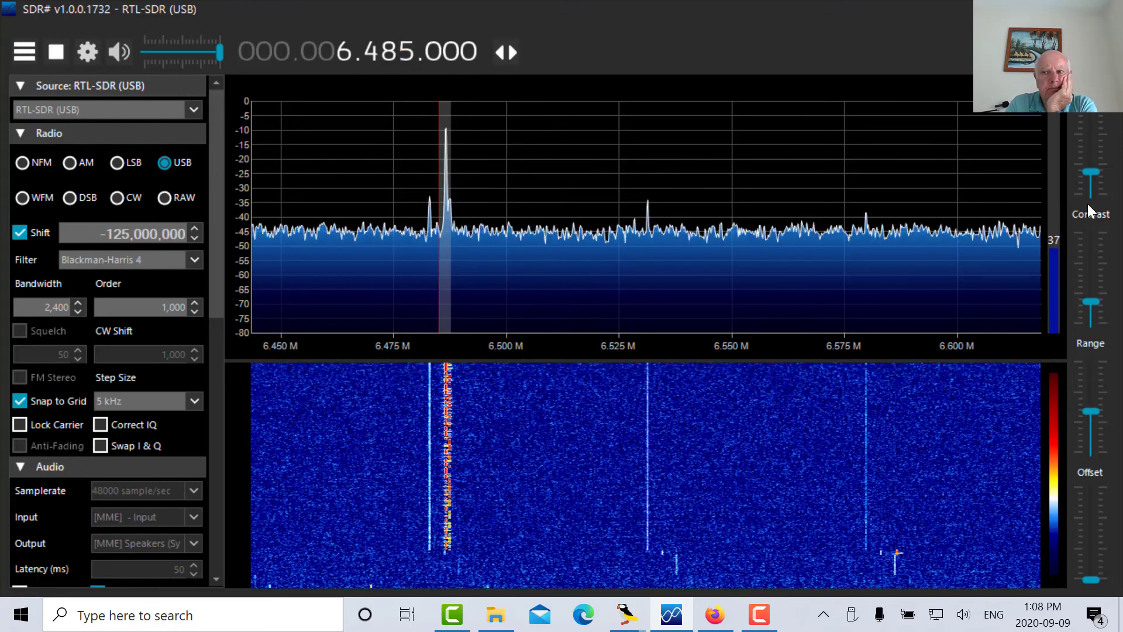
left_click_drag(1092, 173, 1090, 155)
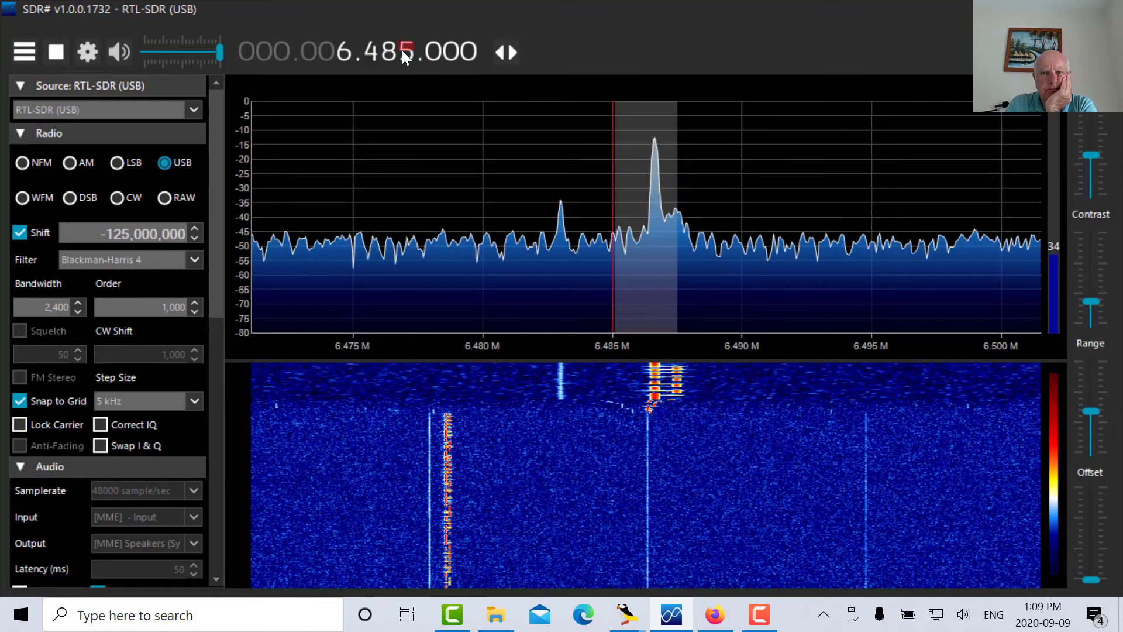
Step: Step the frequency up to 7.485 MHz, past the 40m ham band
scroll(408, 51, "up", 1)
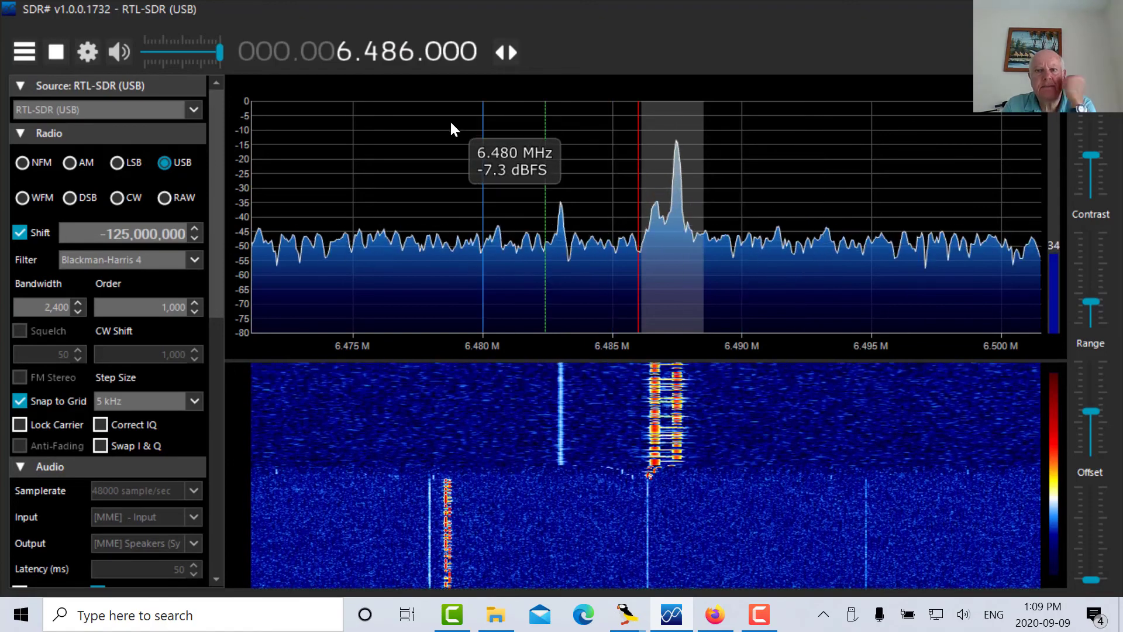
scroll(369, 53, "up", 1)
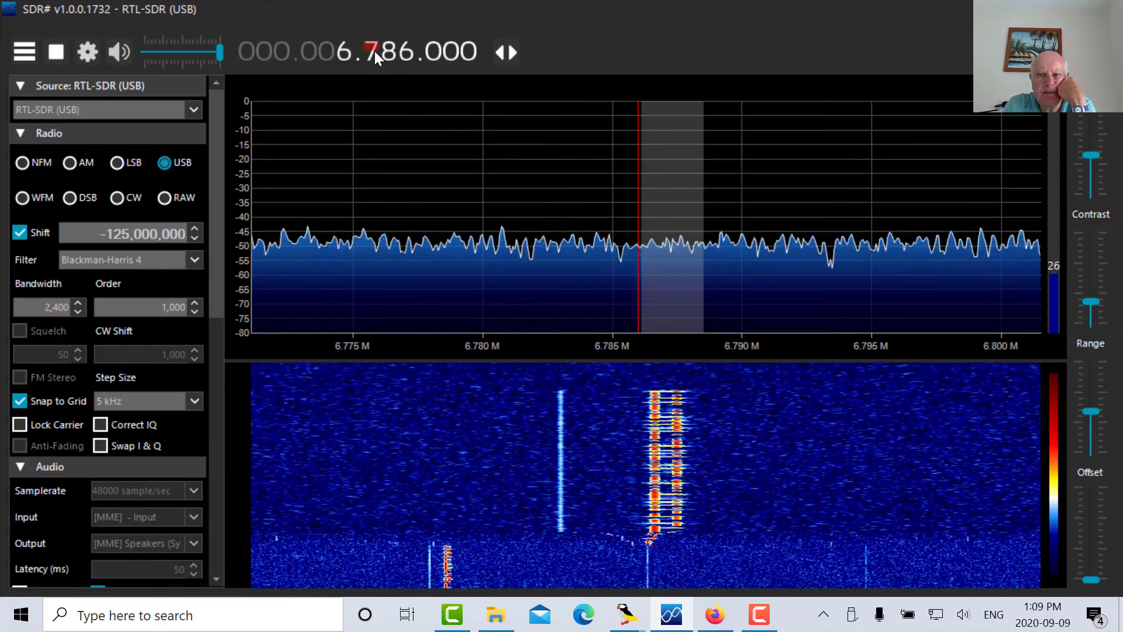
scroll(375, 51, "up", 1)
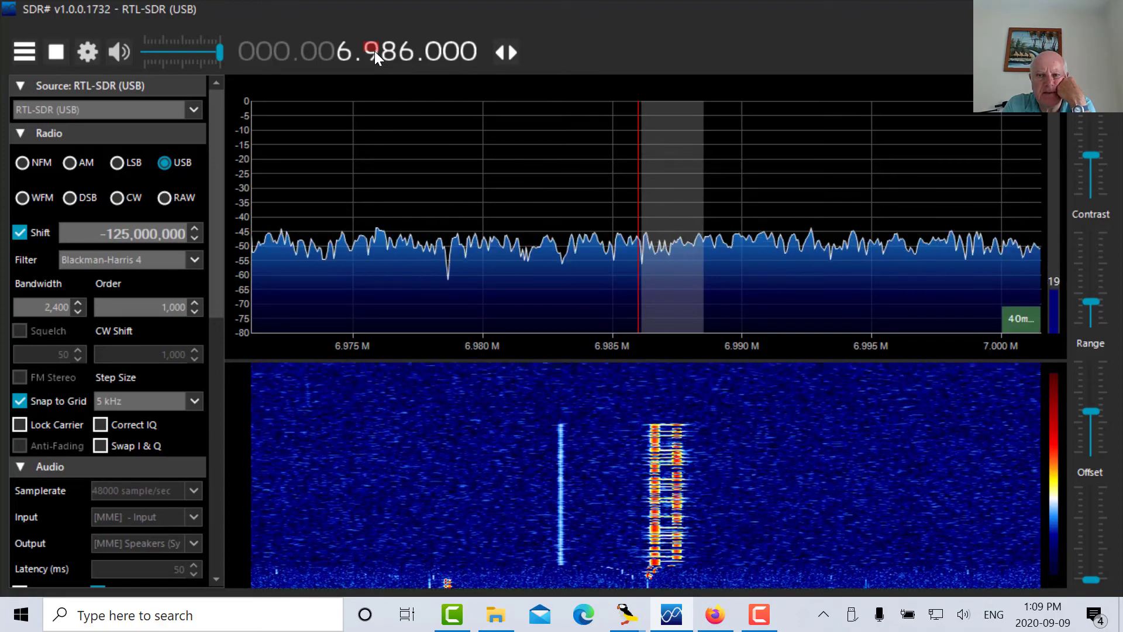
scroll(374, 51, "up", 3)
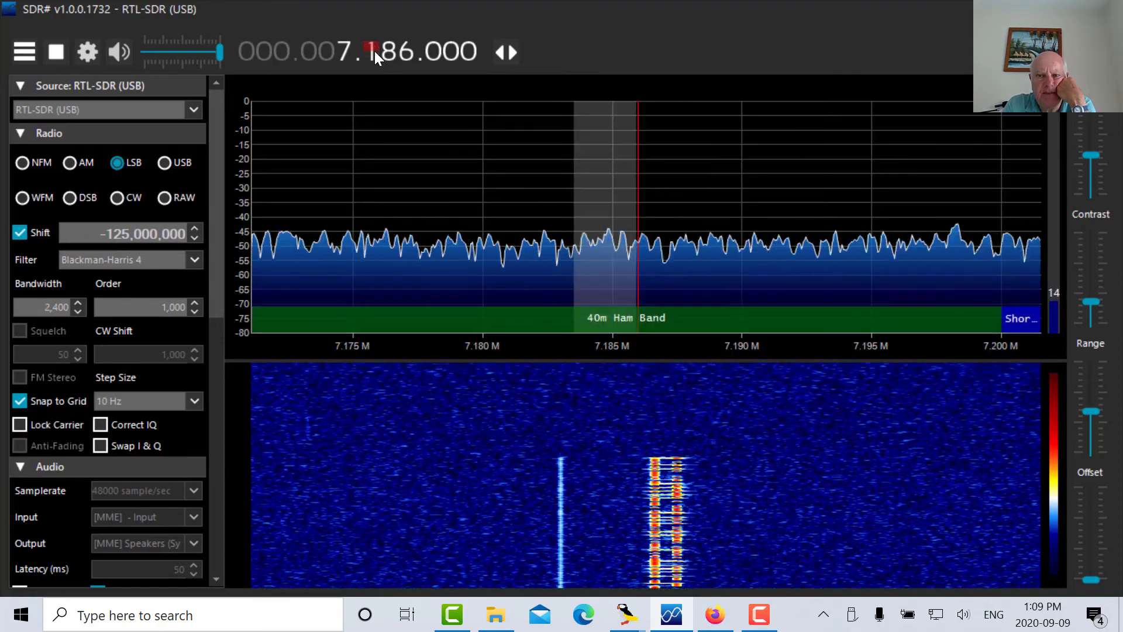
scroll(374, 51, "up", 1)
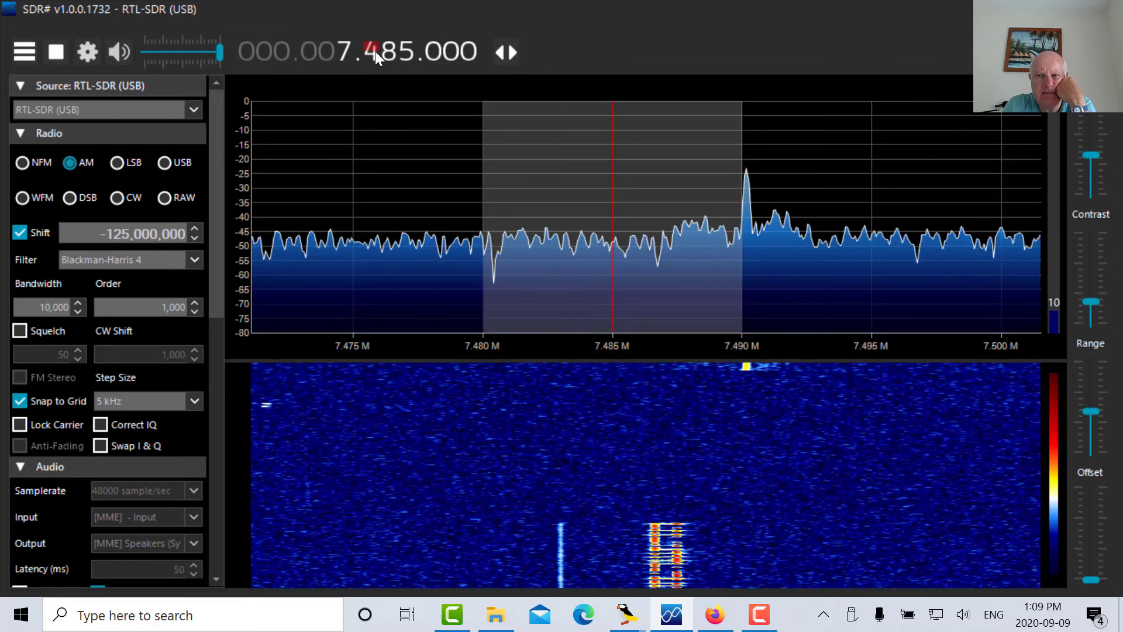
Step: Tune onto the 7.490 MHz shortwave station, then step up to 8.090.200 MHz
left_click(748, 217)
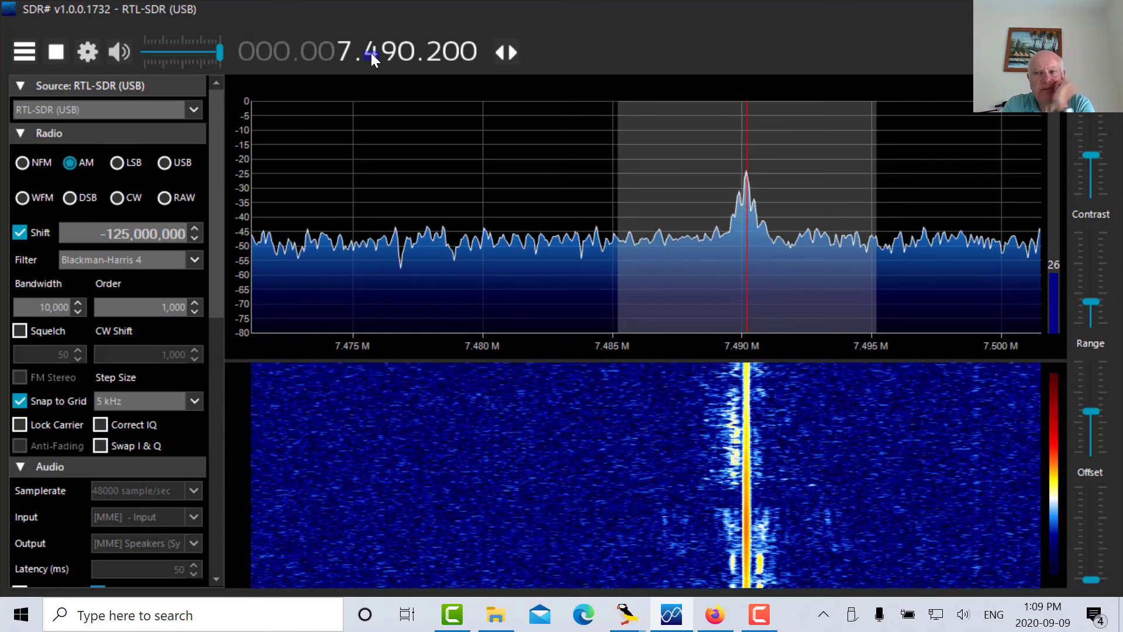
scroll(371, 52, "up", 1)
scroll(371, 52, "up", 4)
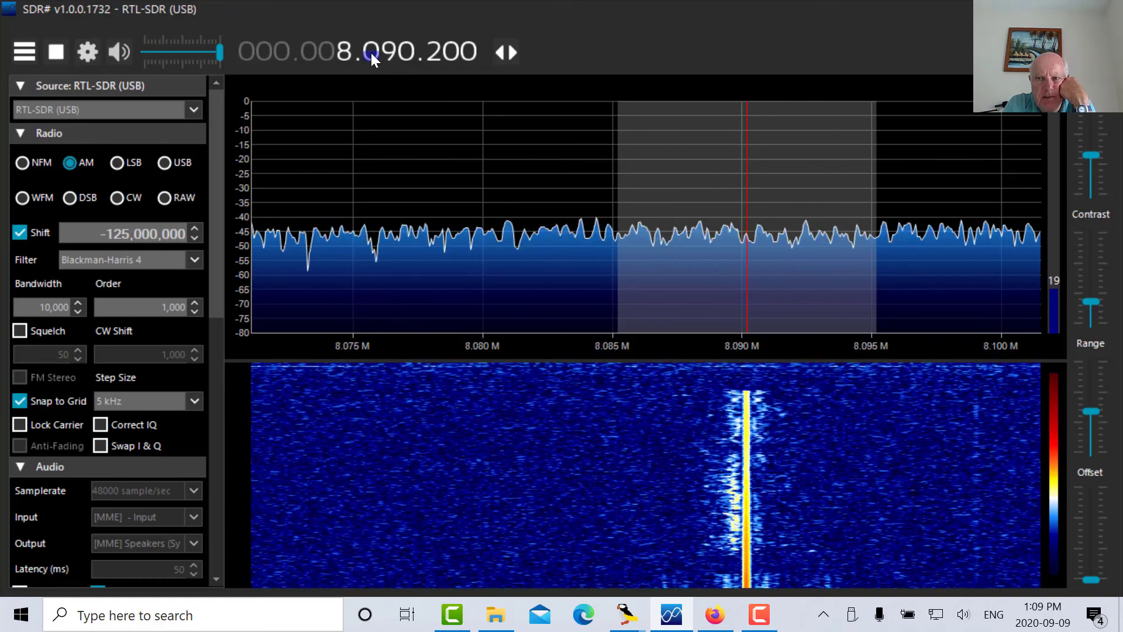